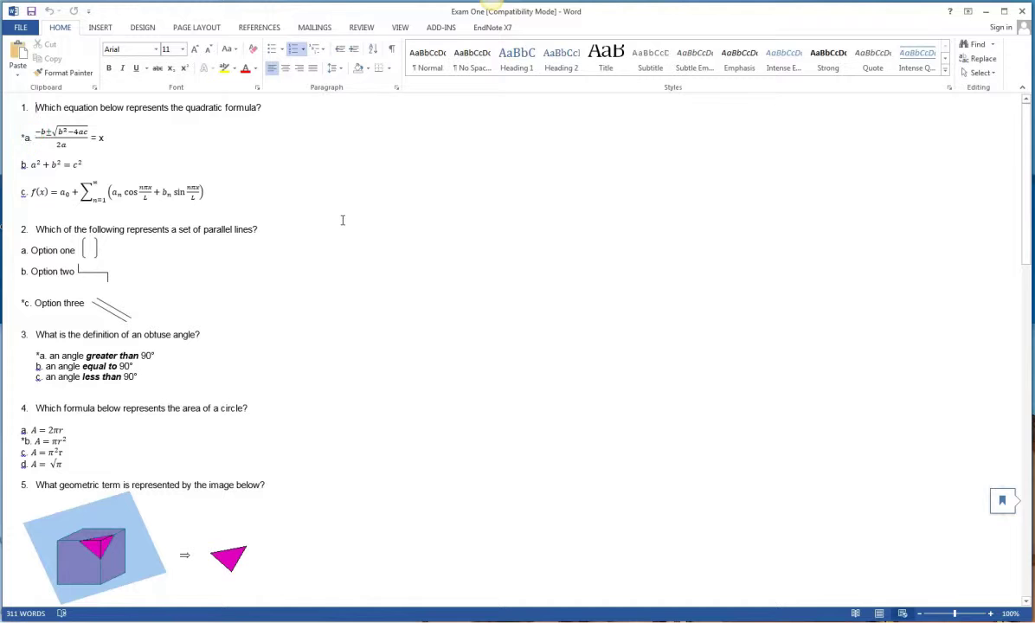
- Examine the numbering, answer choices, asterisk-marked correct answers and images throughout the Exam One document
mouse_move(1031, 619)
mouse_down()
mouse_move(996, 582)
mouse_move(1034, 622)
mouse_up()
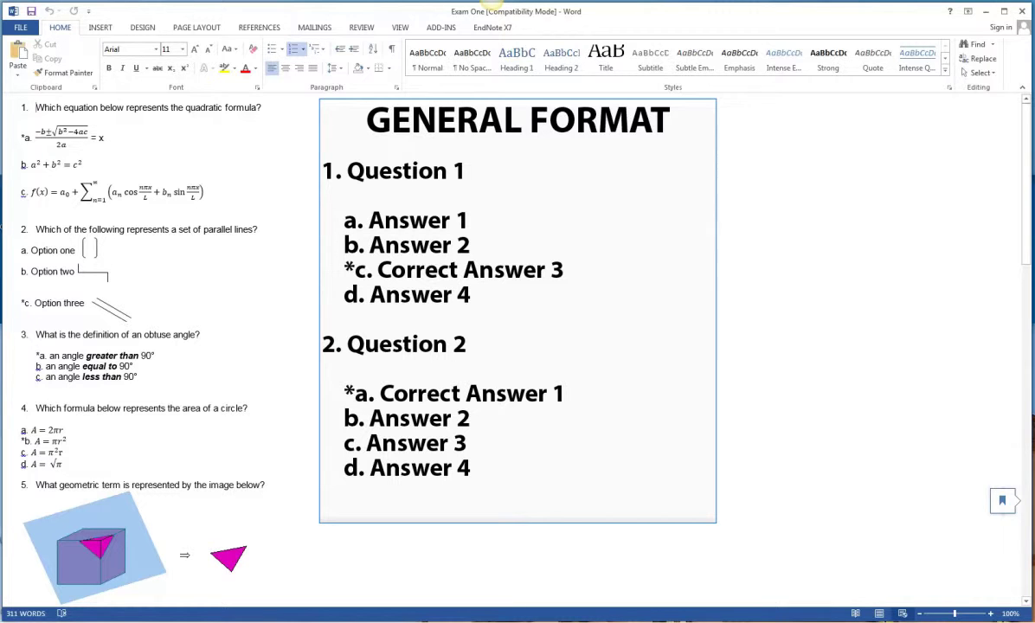
scroll(342, 220, down, 3)
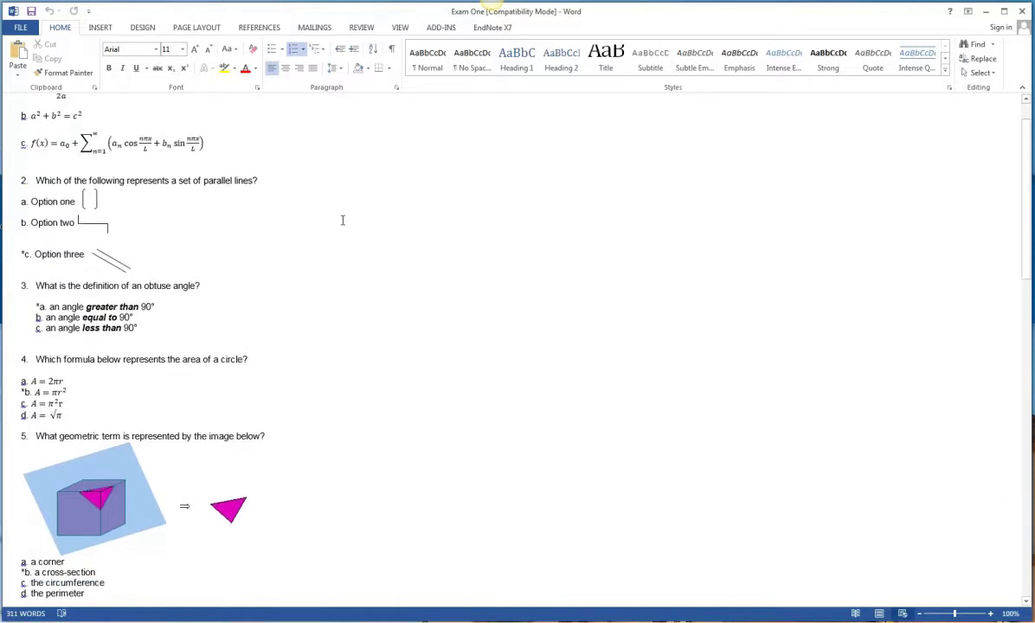
scroll(342, 220, down, 2)
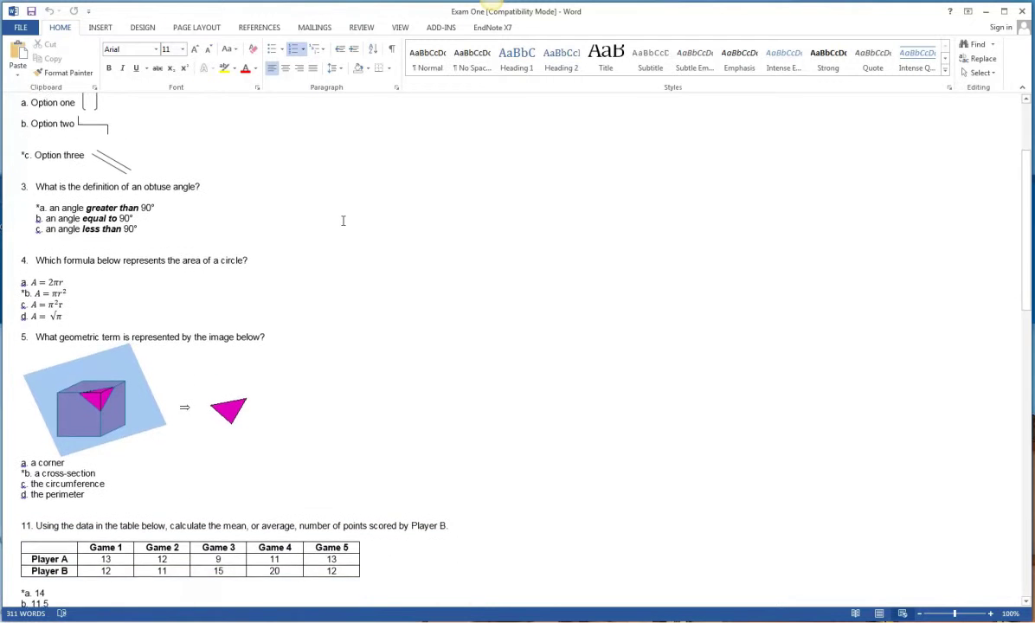
scroll(343, 221, down, 3)
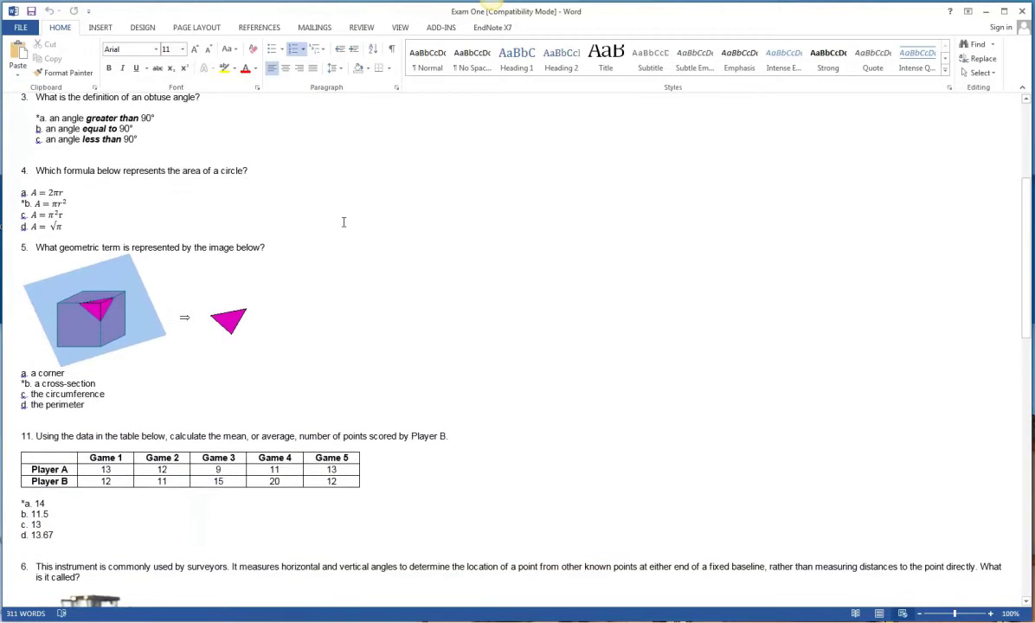
scroll(342, 222, down, 3)
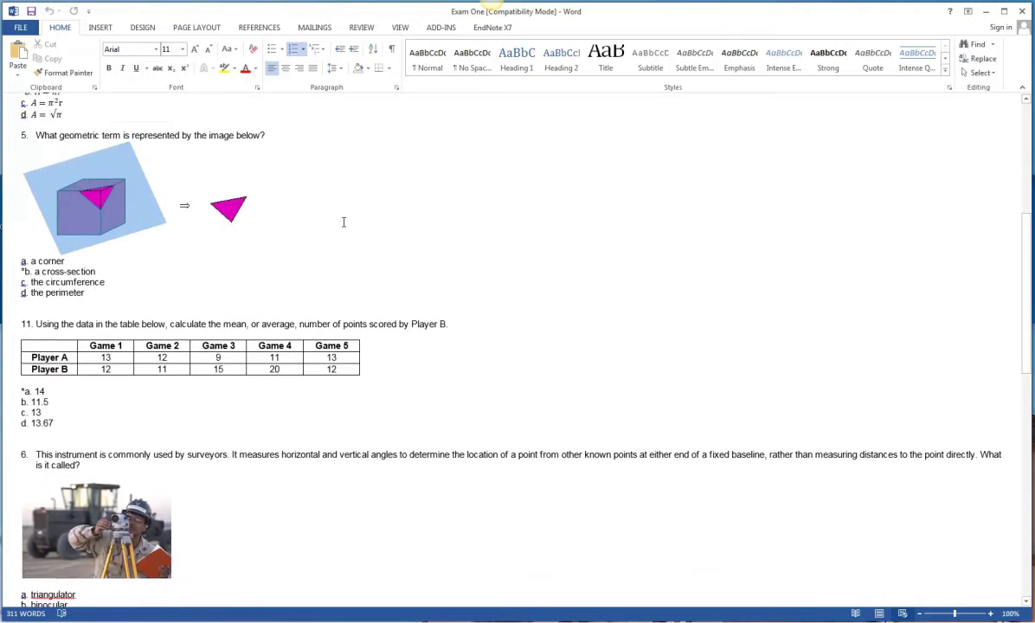
scroll(343, 222, down, 1)
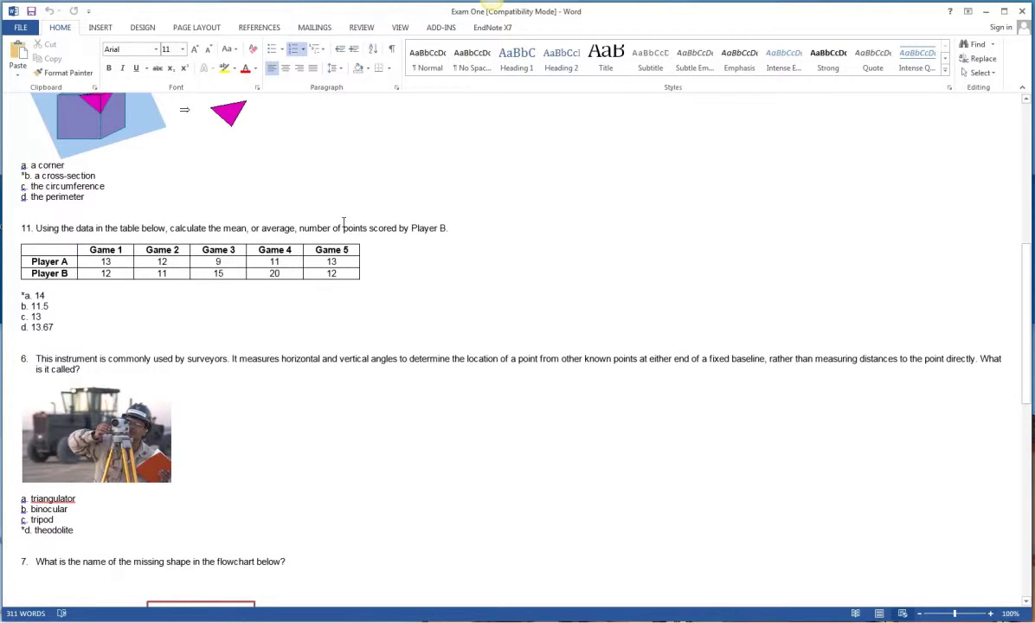
scroll(343, 222, down, 1)
scroll(344, 220, down, 3)
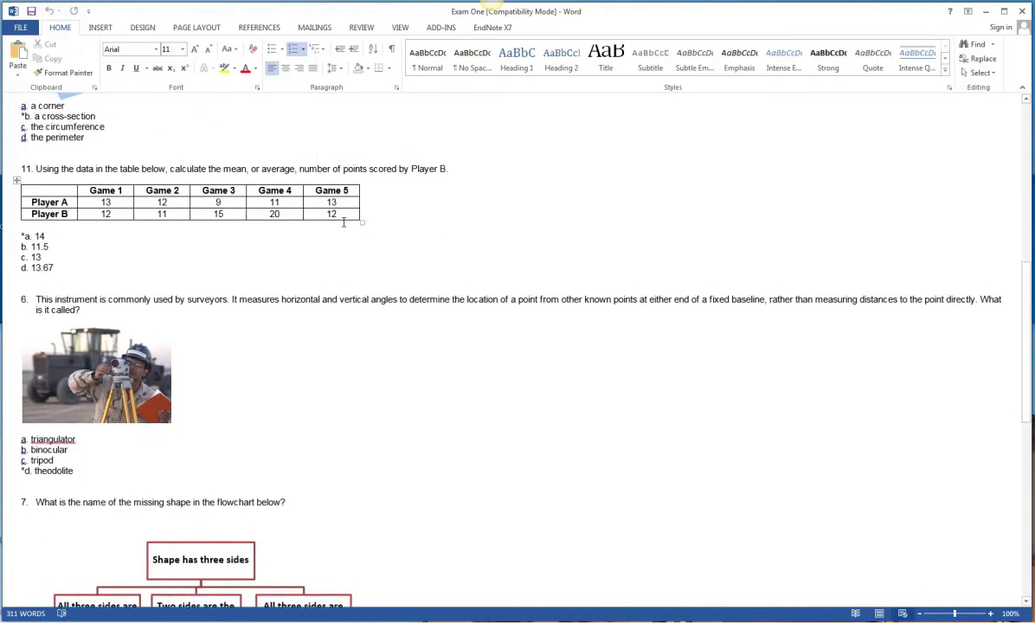
scroll(343, 222, down, 1)
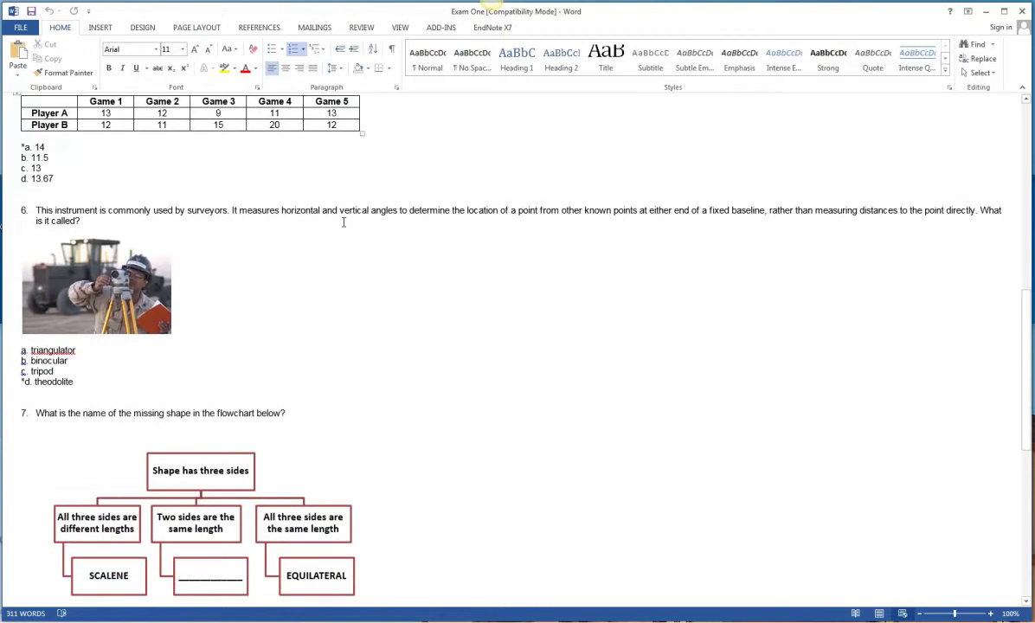
scroll(344, 222, down, 4)
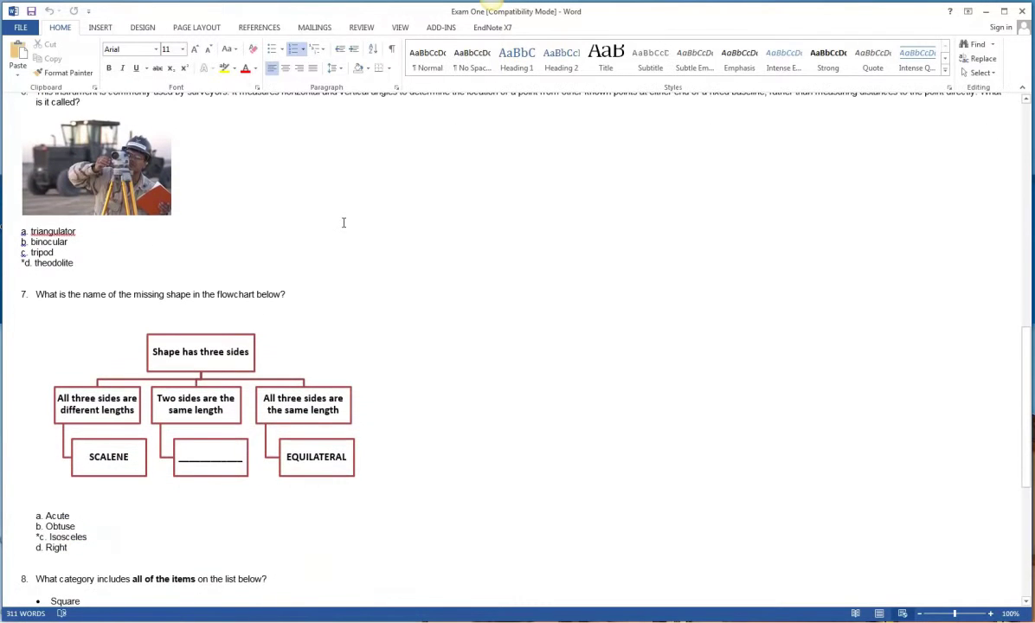
scroll(343, 222, down, 12)
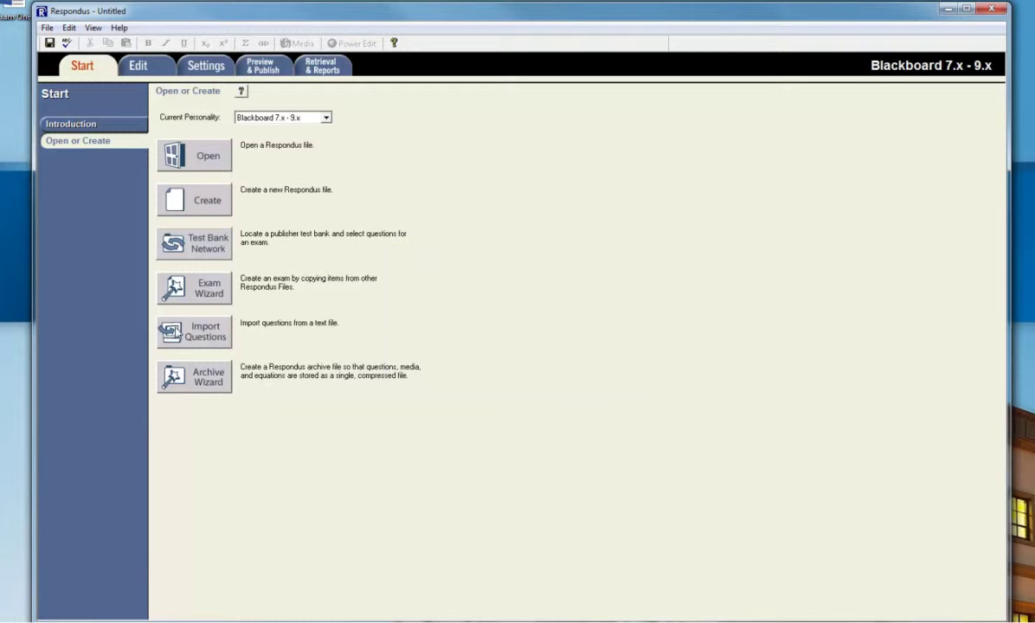
- In Respondus, start a question import with file type Microsoft Word 2007 (DOCX) and choose Exam One from the desktop
click(206, 336)
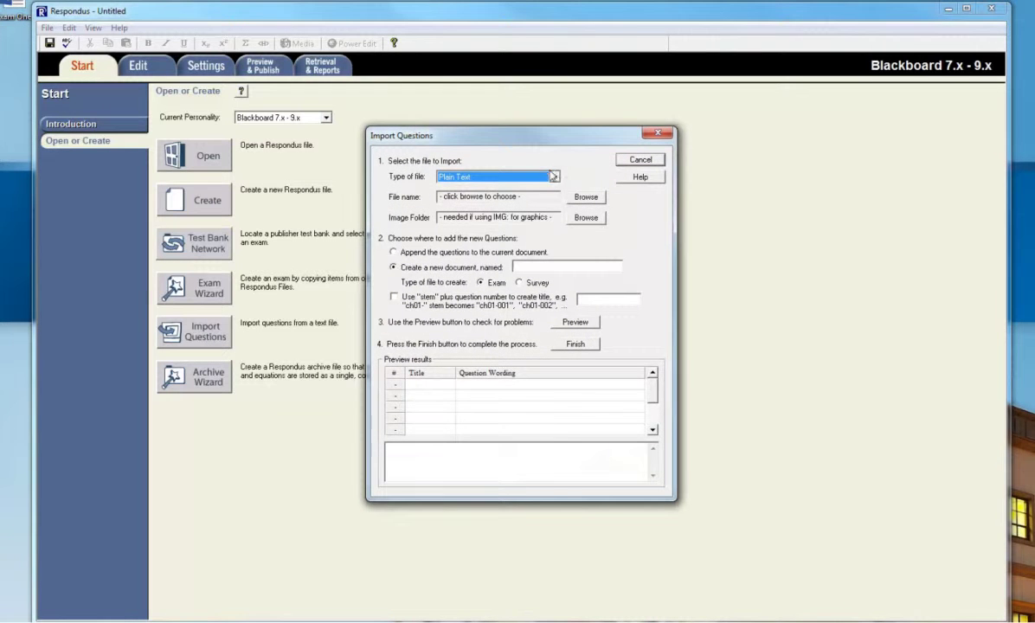
click(517, 176)
click(548, 216)
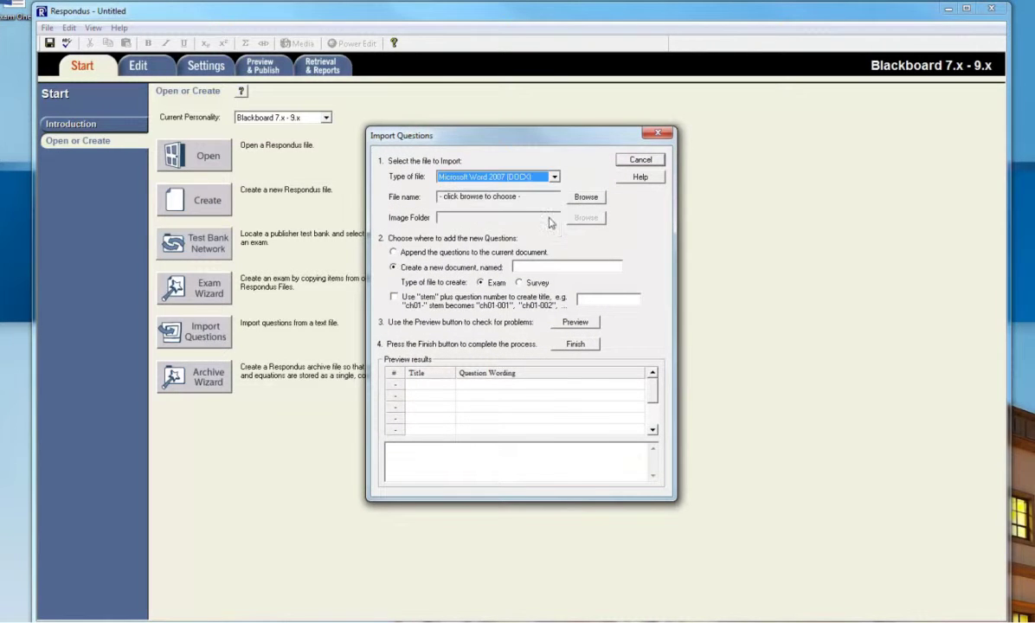
click(583, 198)
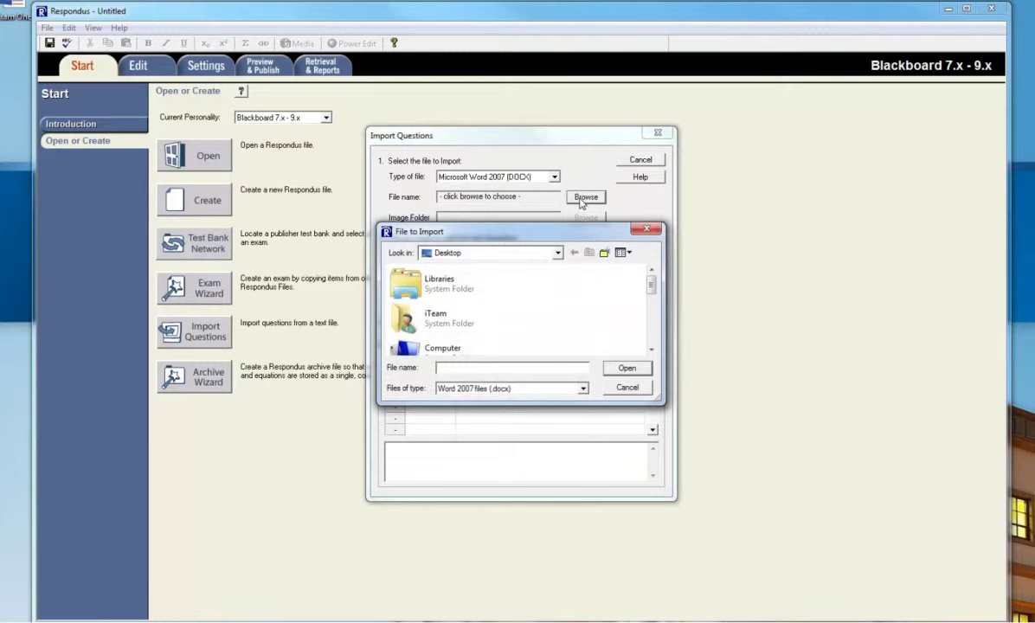
drag(654, 293, 655, 348)
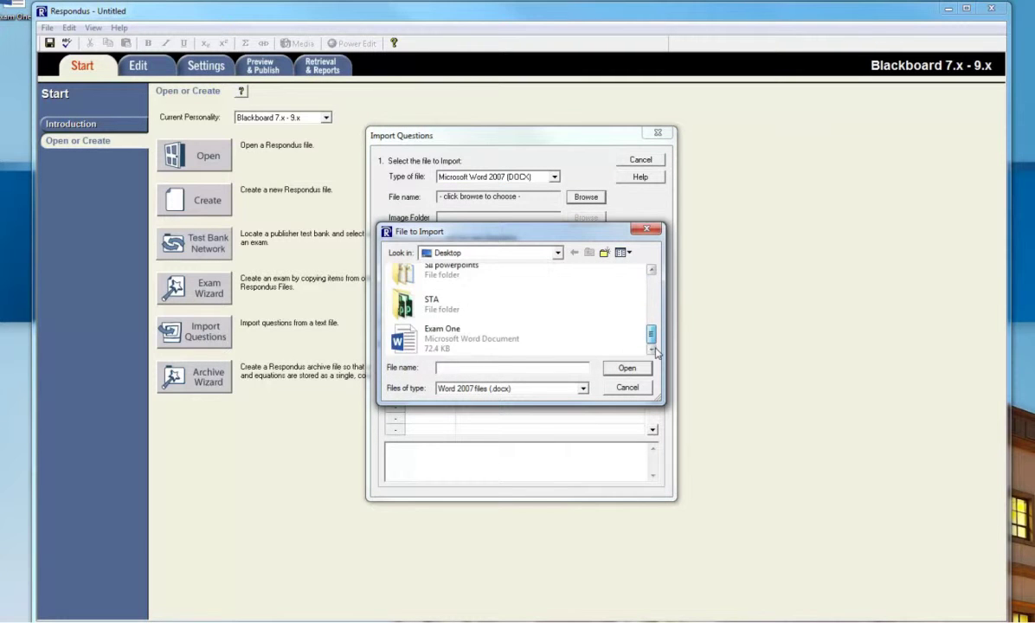
double_click(483, 337)
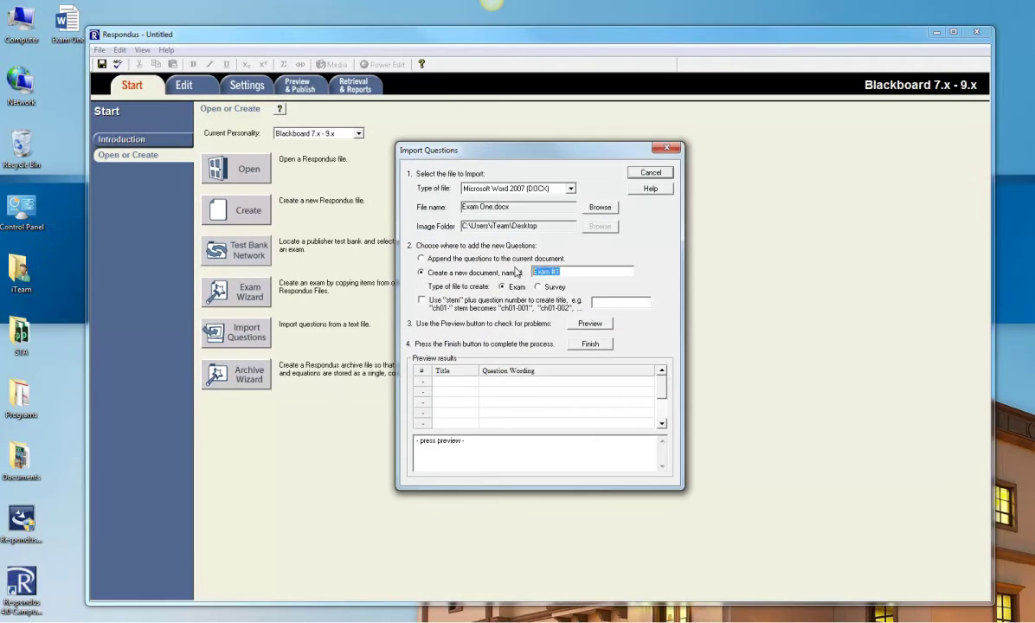
- Name the new exam document Exam#1, check the import for problems and finish importing the questions
text(Exam#1)
click(577, 325)
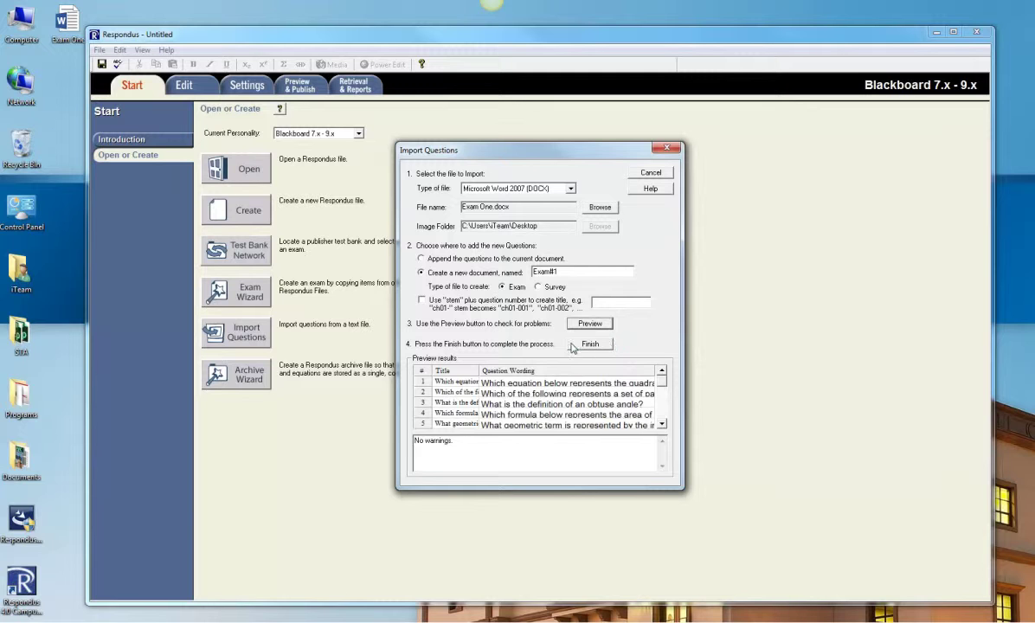
click(585, 346)
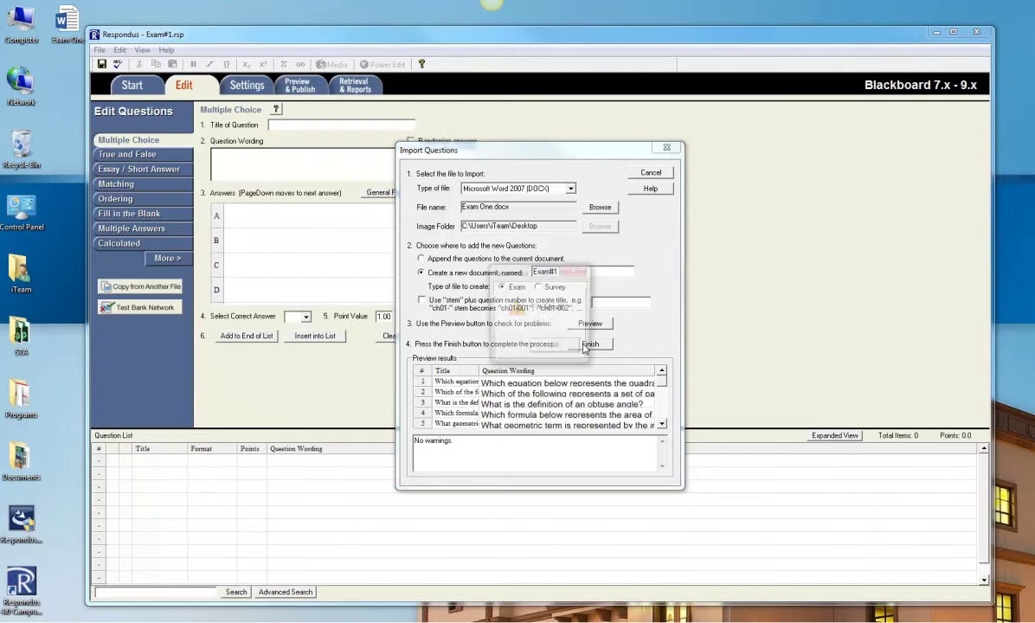
click(566, 349)
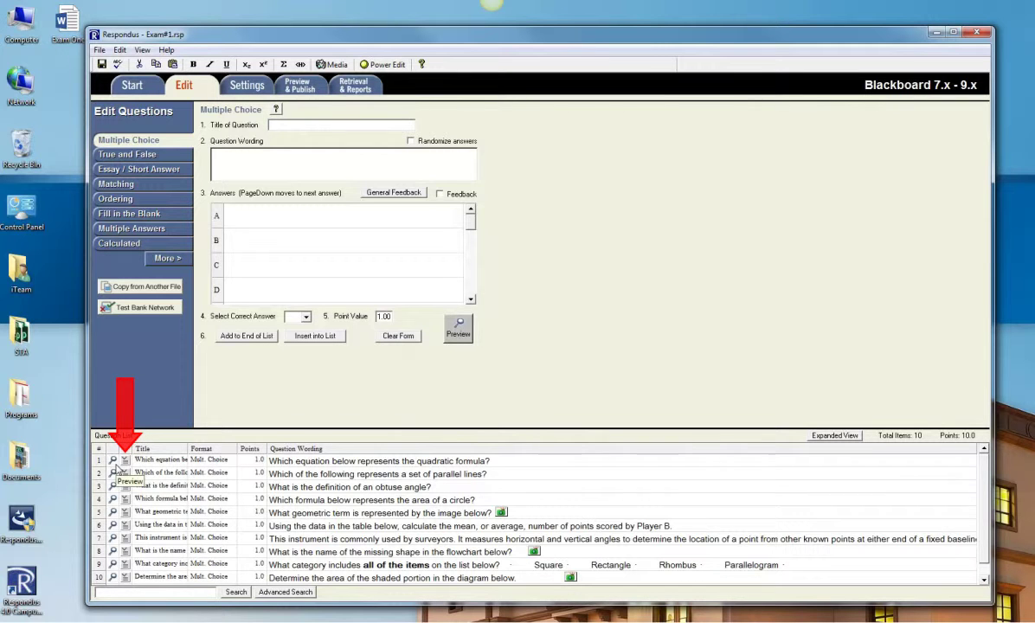
- Preview the quadratic formula question, and open the parallel lines question for editing
right_click(121, 465)
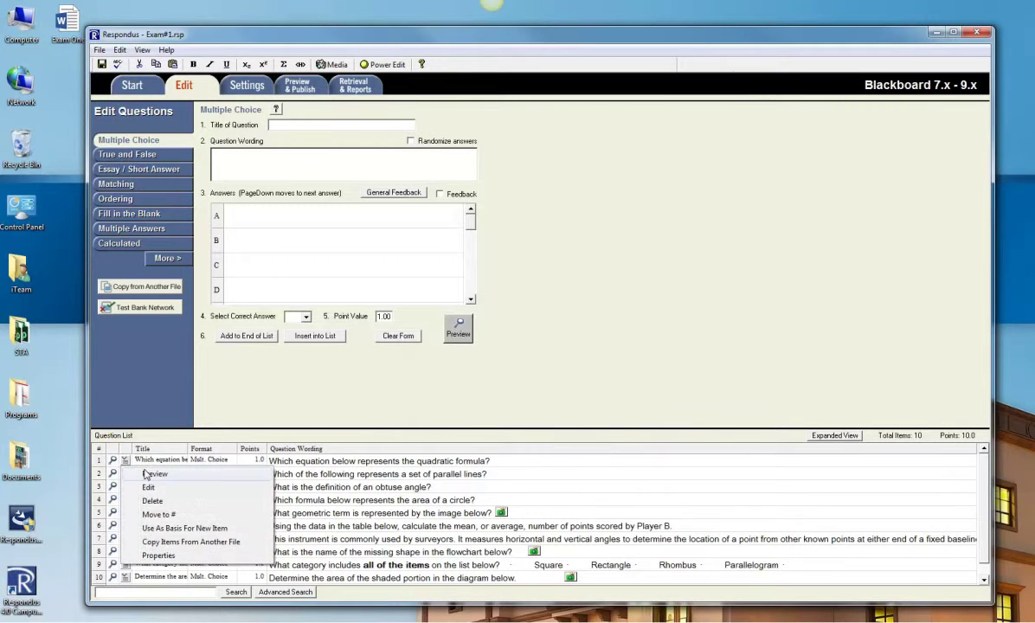
click(148, 475)
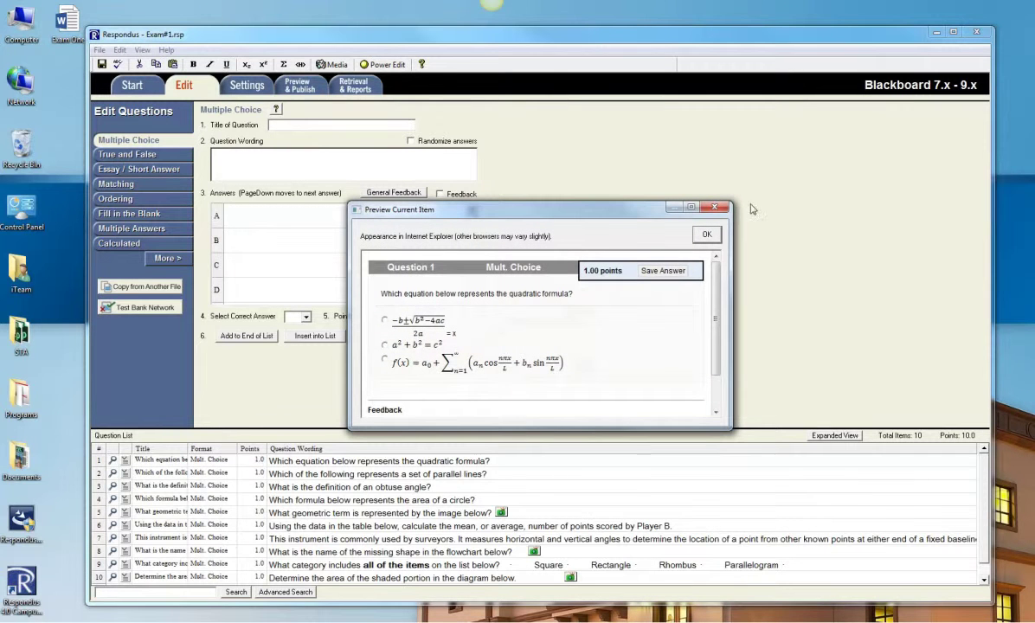
click(706, 234)
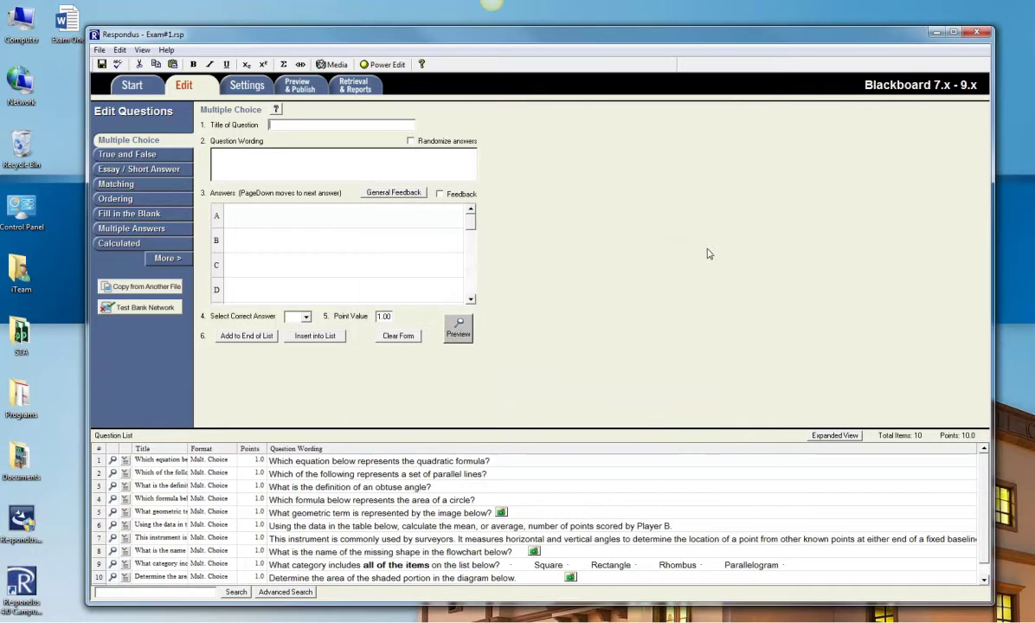
click(125, 473)
click(140, 500)
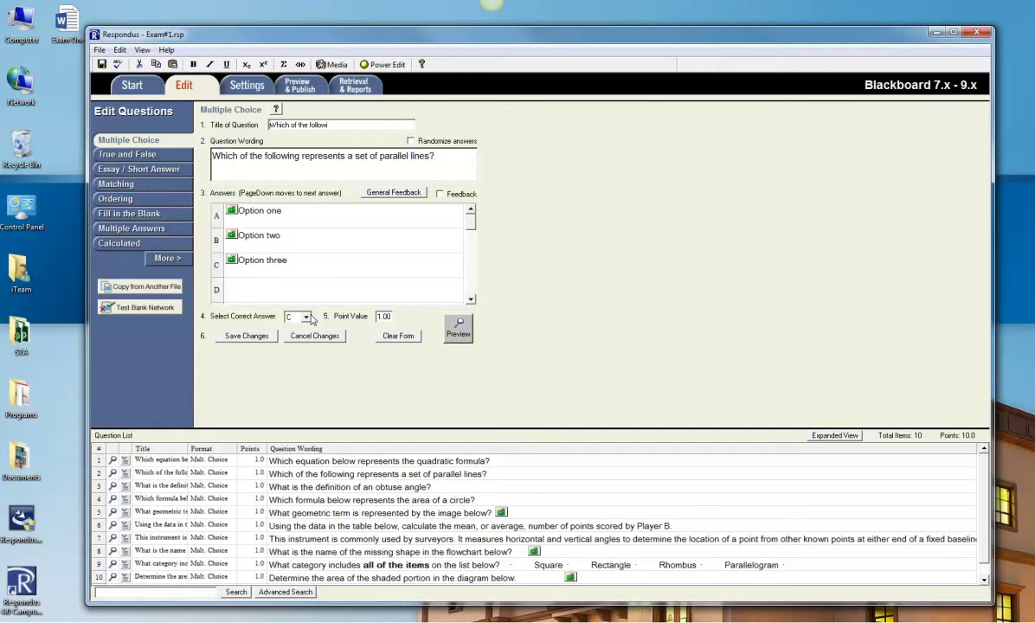
- Move the quadratic formula question from the first place in the question list to number 4
right_click(121, 464)
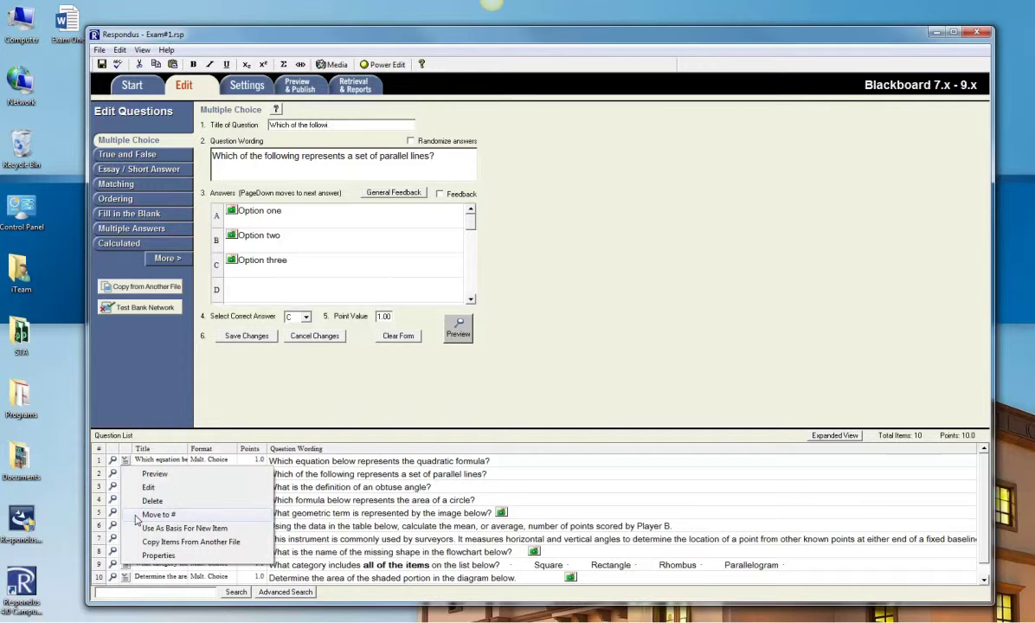
click(156, 514)
text(4)
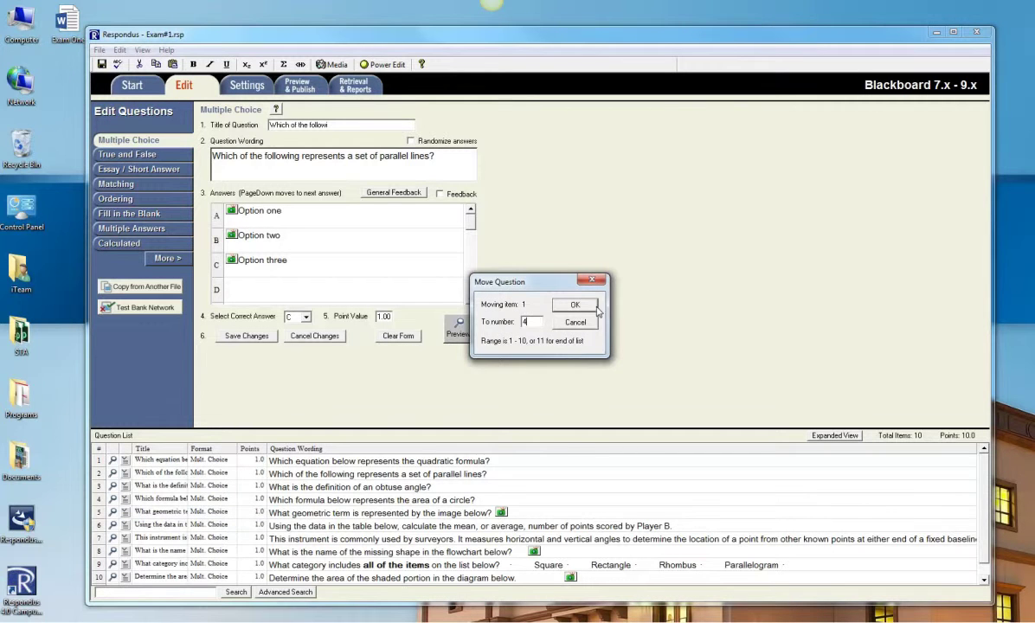
click(593, 309)
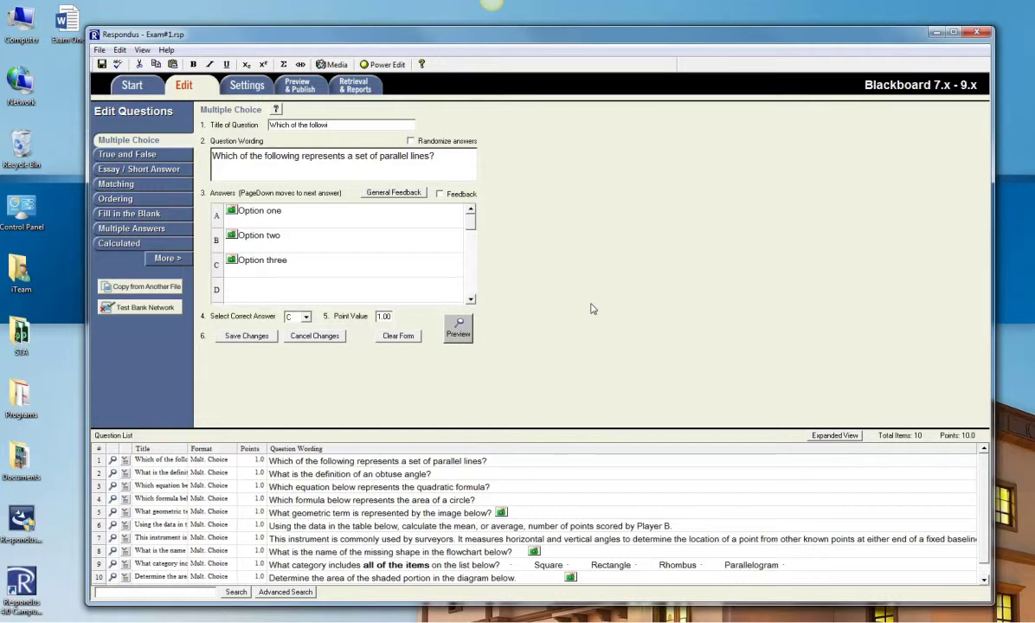
right_click(127, 464)
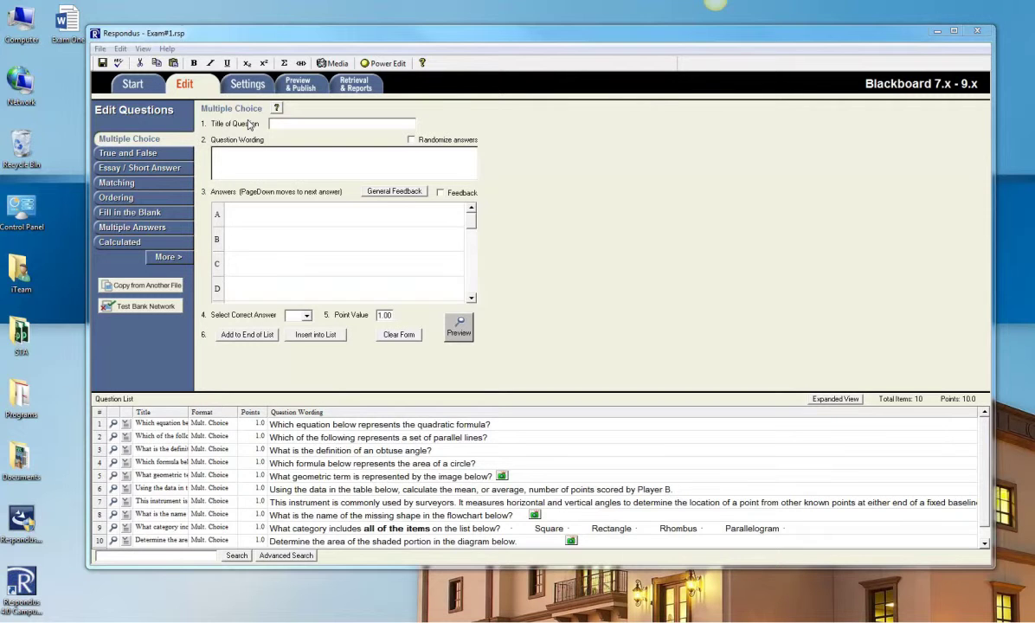
- In the exam's availability settings, make the exam visible to students
click(243, 86)
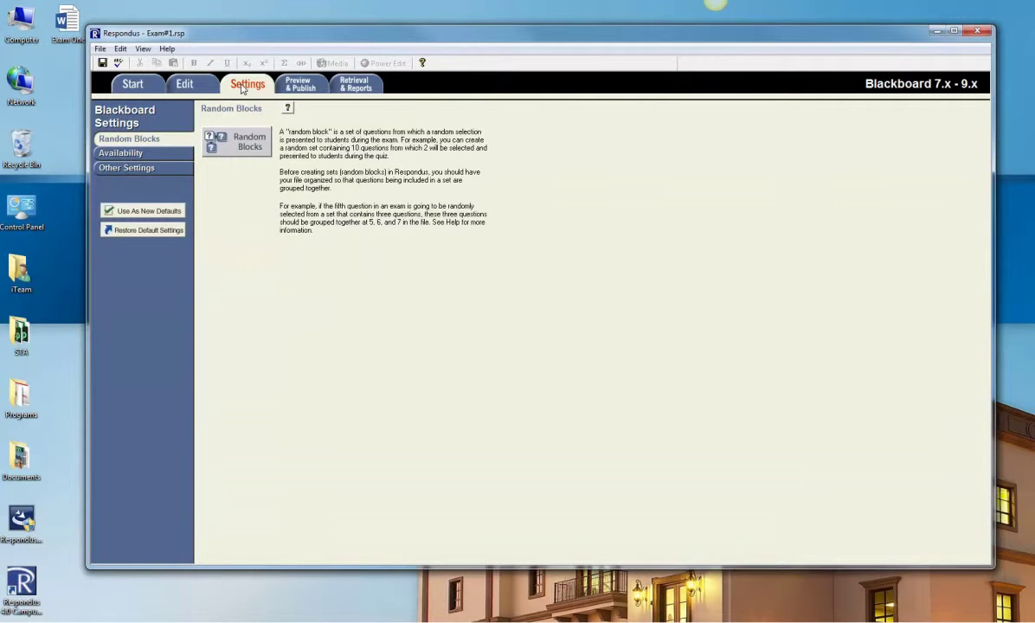
click(162, 156)
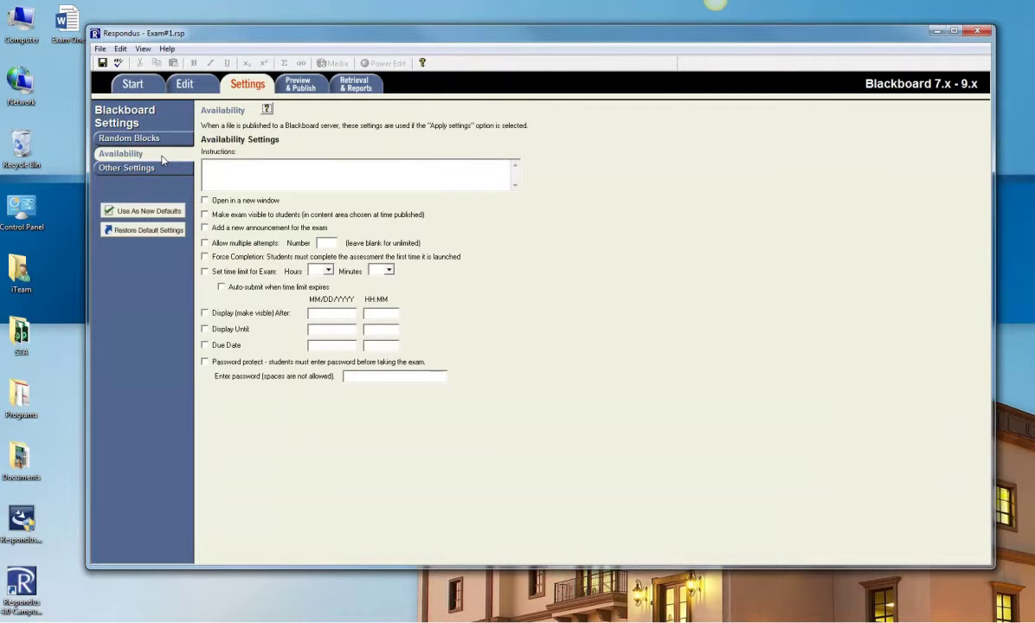
click(205, 215)
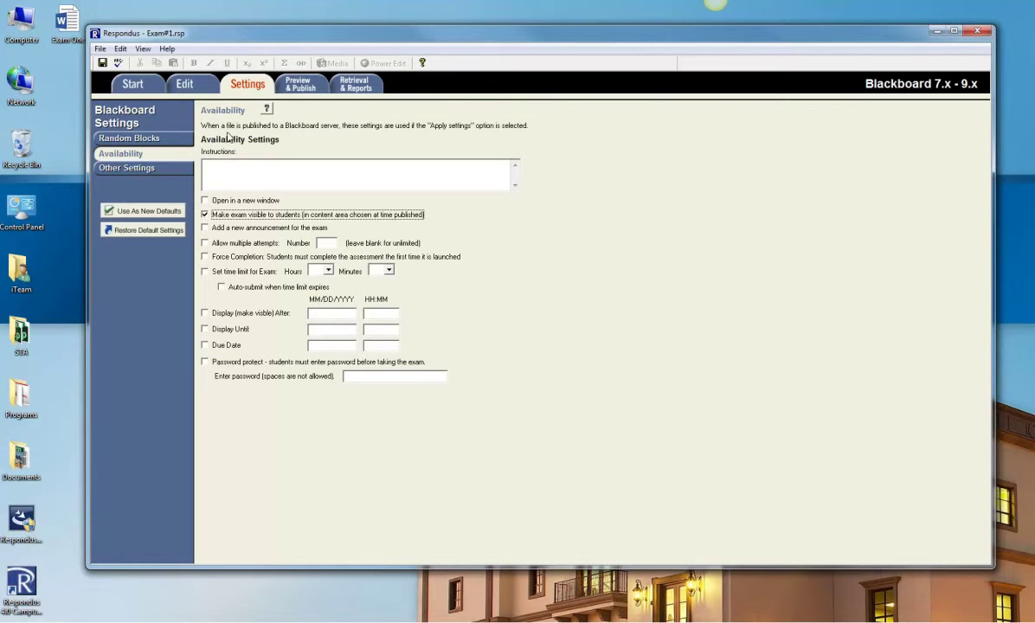
- Preview the whole exam file, going through every question up to the last one, and close the preview
click(301, 83)
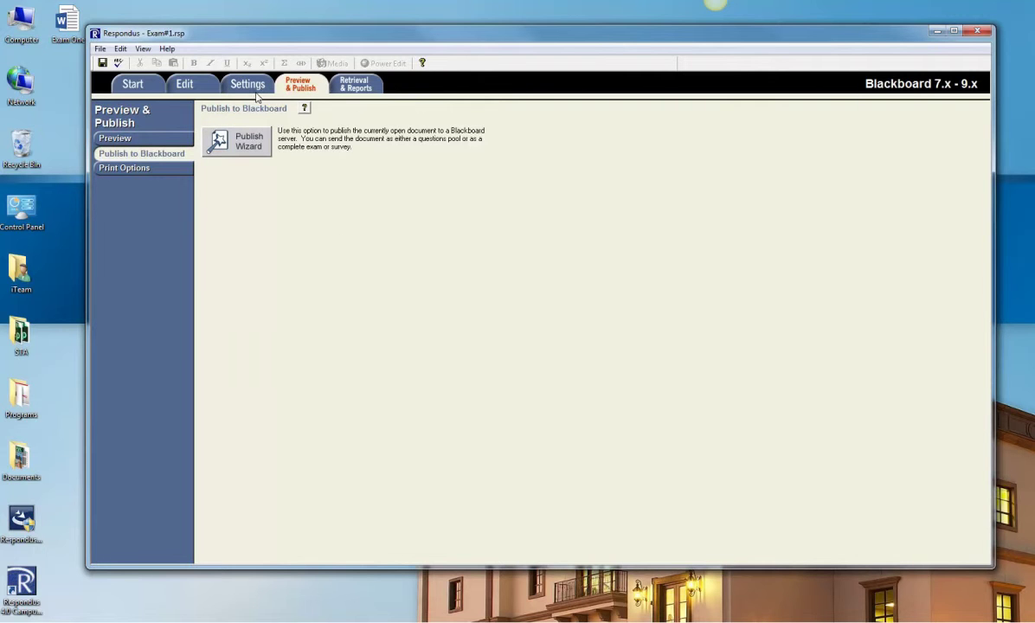
click(172, 139)
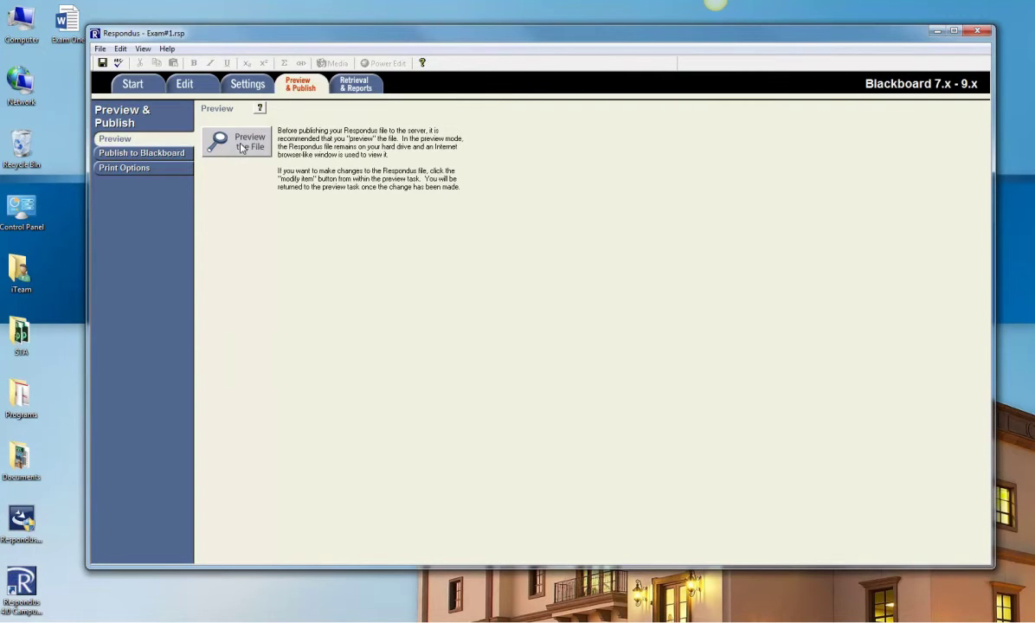
click(229, 139)
click(417, 90)
click(417, 90)
click(417, 90)
click(416, 90)
click(416, 90)
click(416, 90)
click(416, 90)
click(416, 90)
click(422, 92)
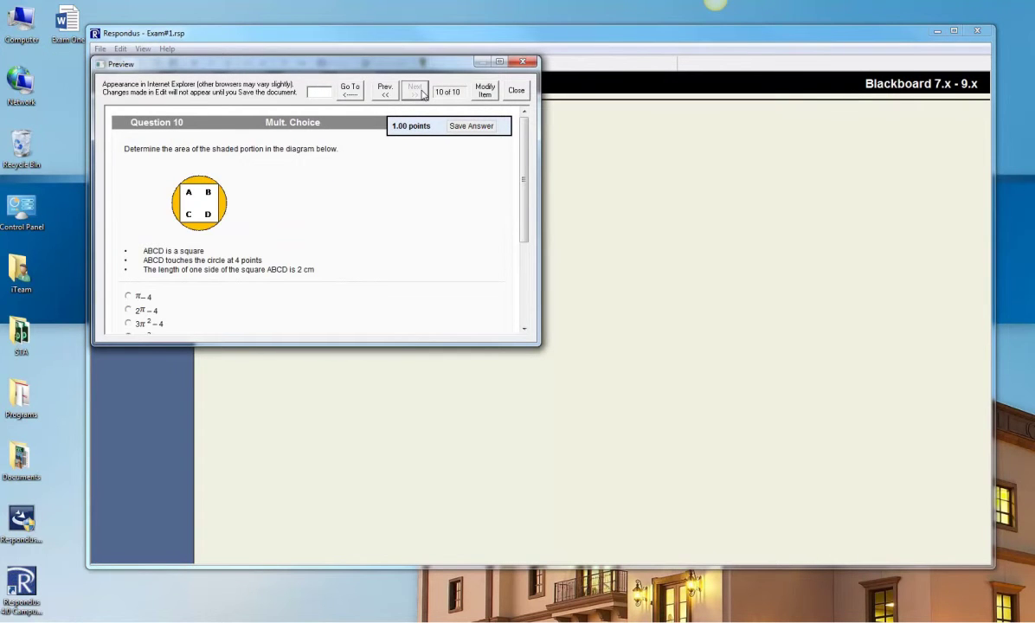
click(511, 93)
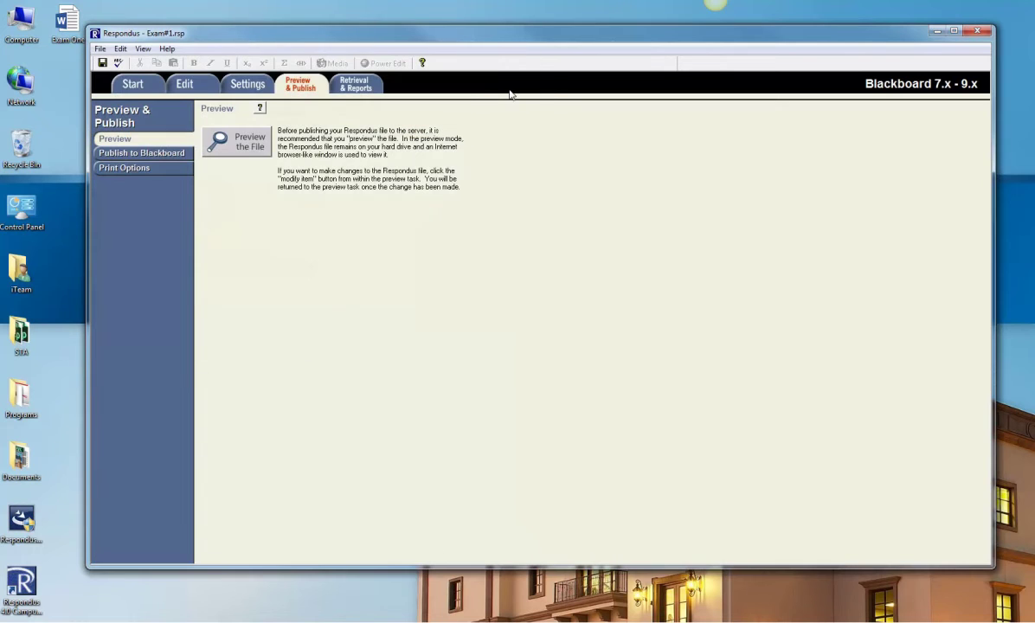
- Start publishing the exam to a single course on the USD_Blackboard server, signing in with the account's user name and password
click(176, 149)
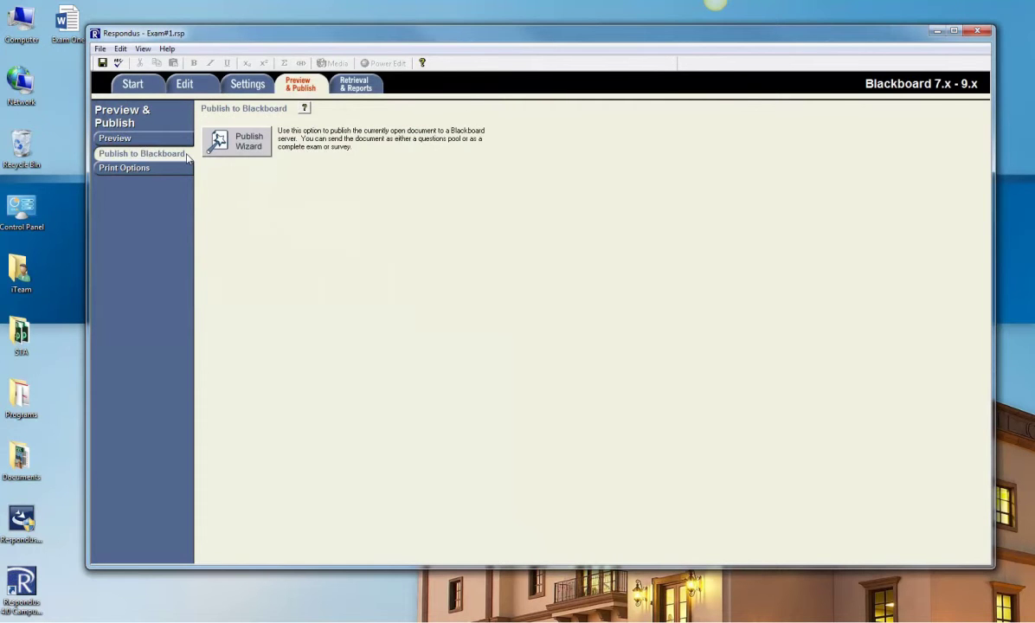
click(237, 140)
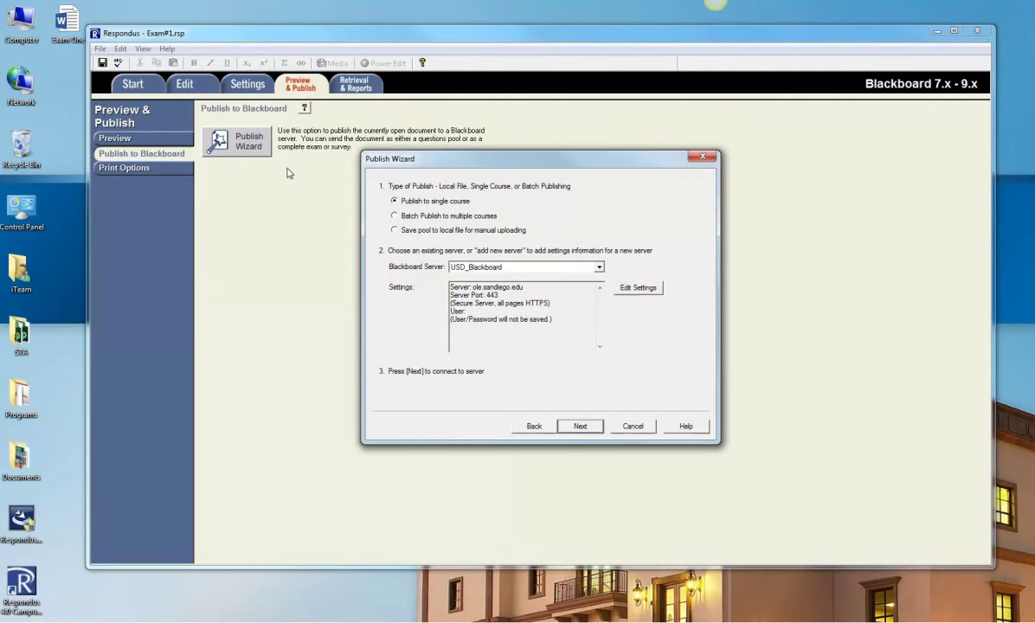
click(603, 429)
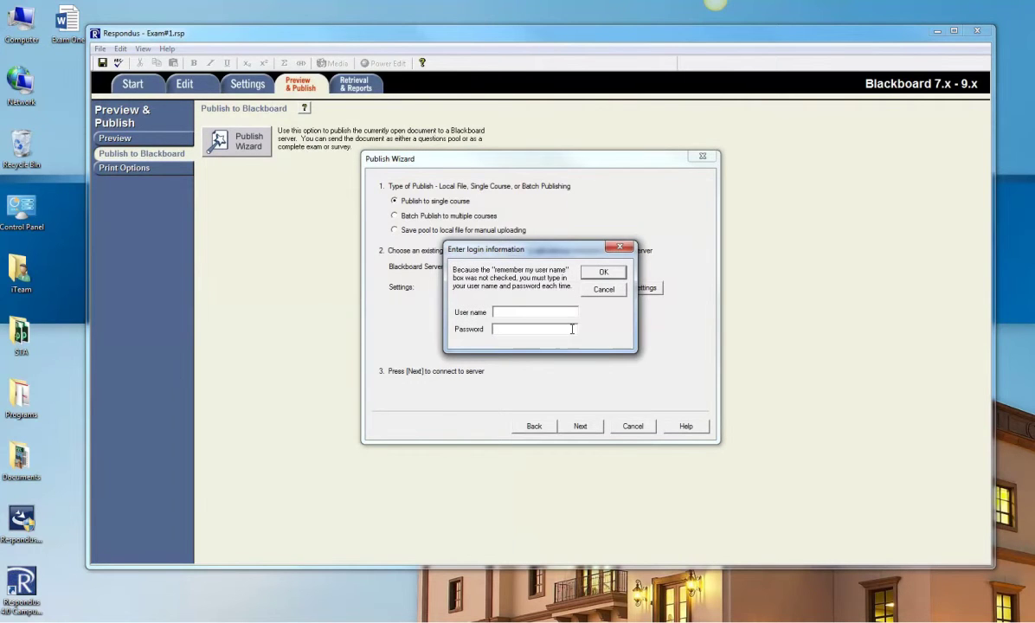
text(professor2)
key(Tab)
text(*******)
key(Return)
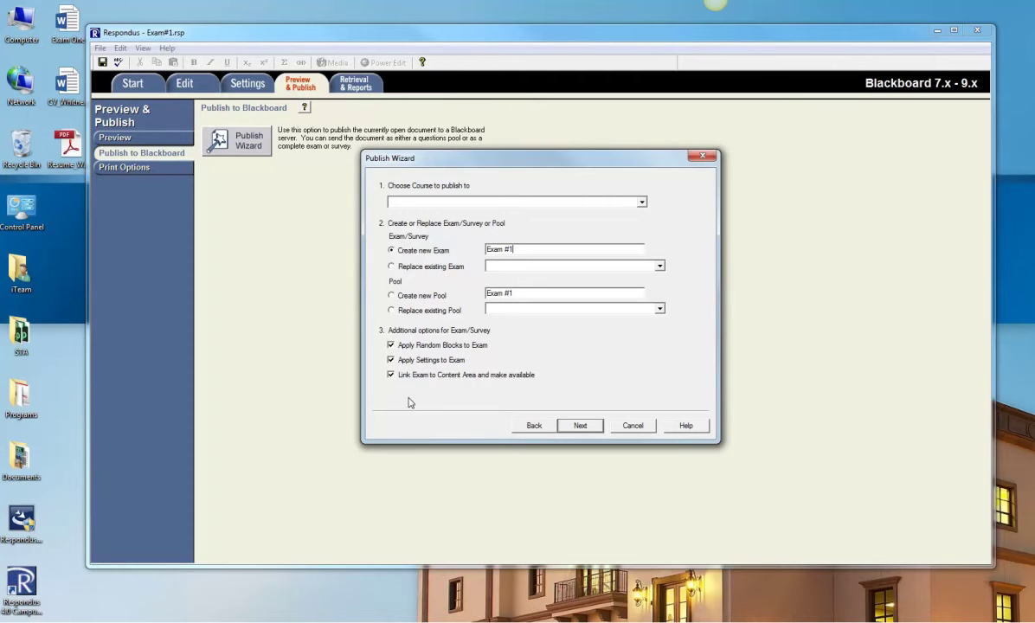
- Publish the file as new exam "Exam #1" to Blackboard Demo Course, linking it to the Quizzes content area
click(642, 202)
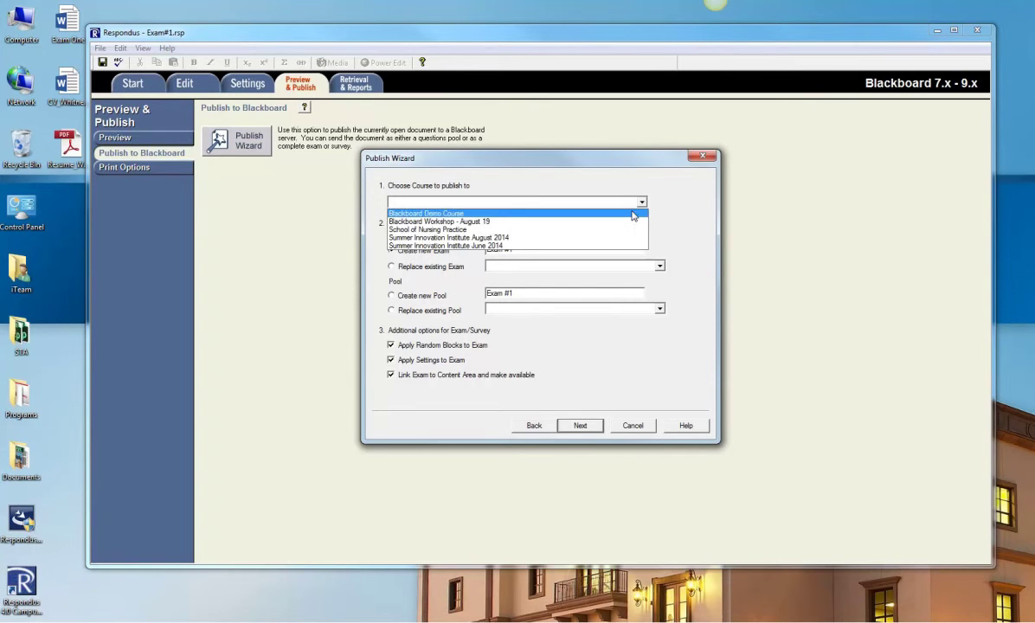
click(640, 210)
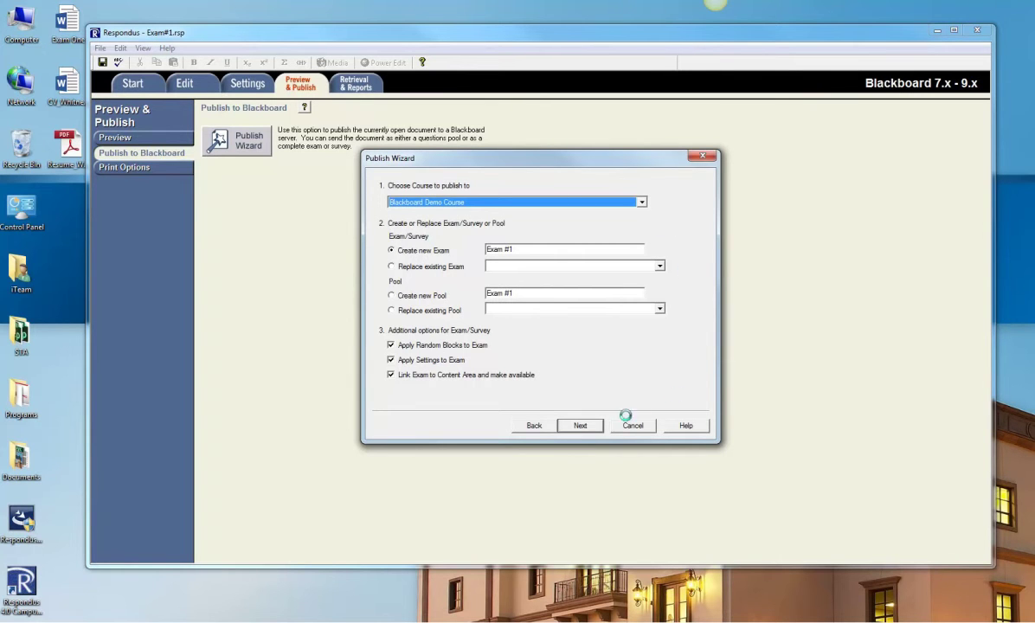
click(595, 426)
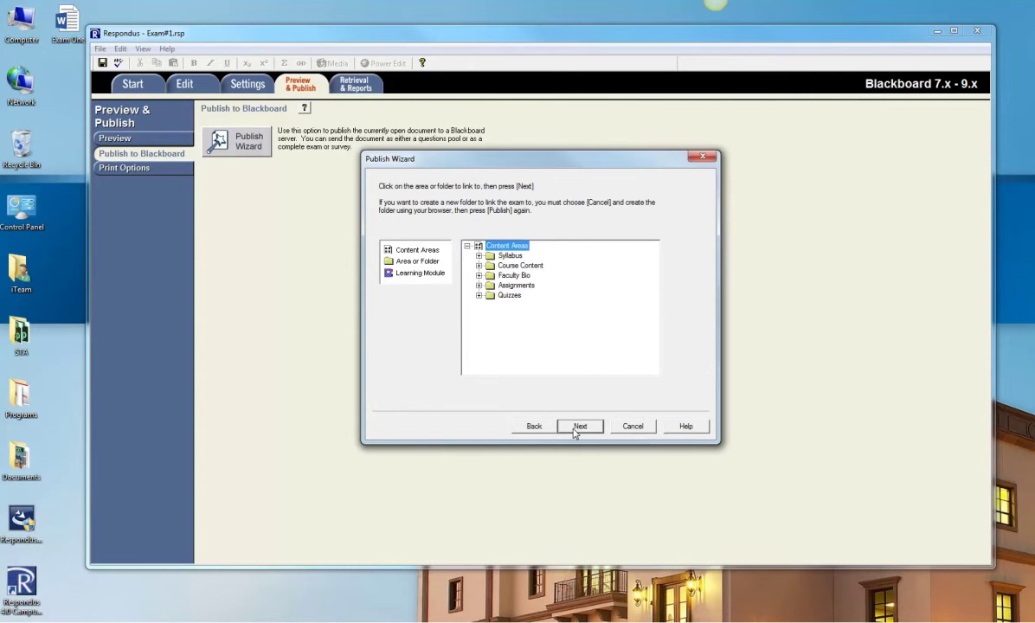
click(510, 295)
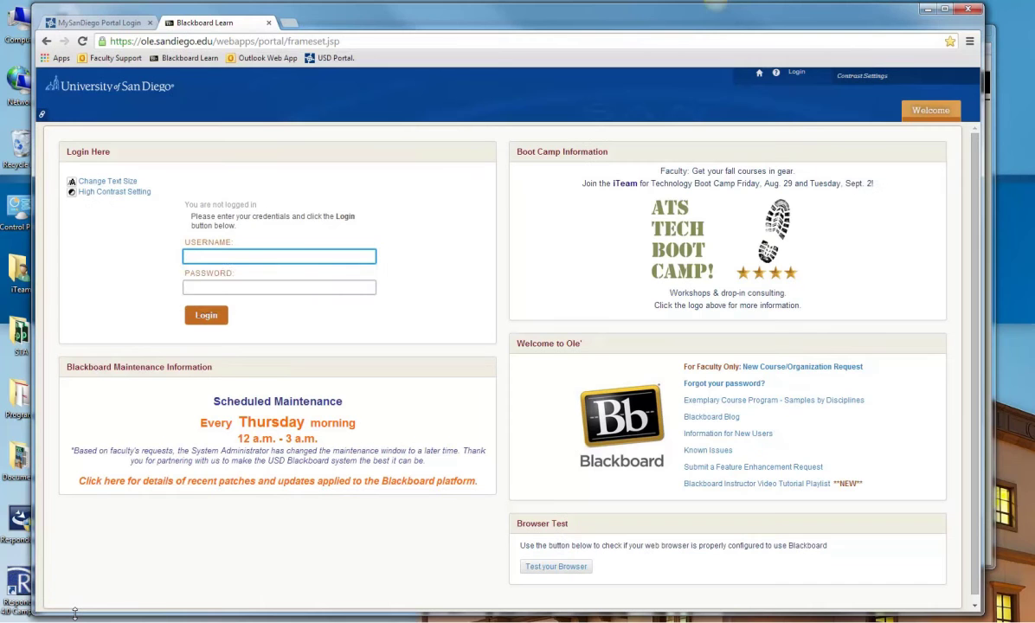
- Switch to Blackboard Learn in the browser and log in with the account's username and password
text(professor2)
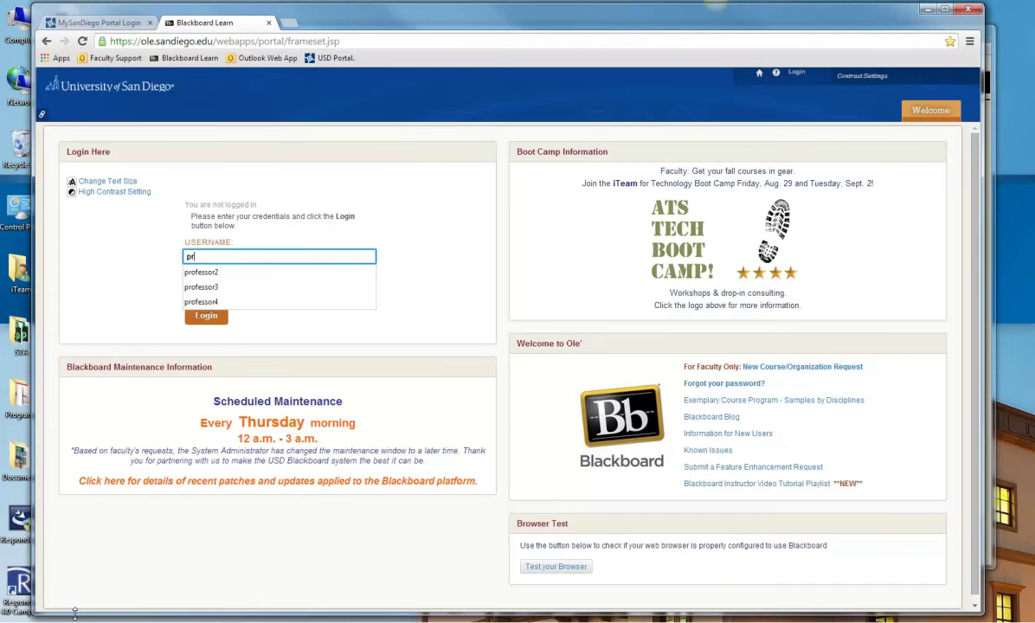
key(Tab)
text(••••••••••)
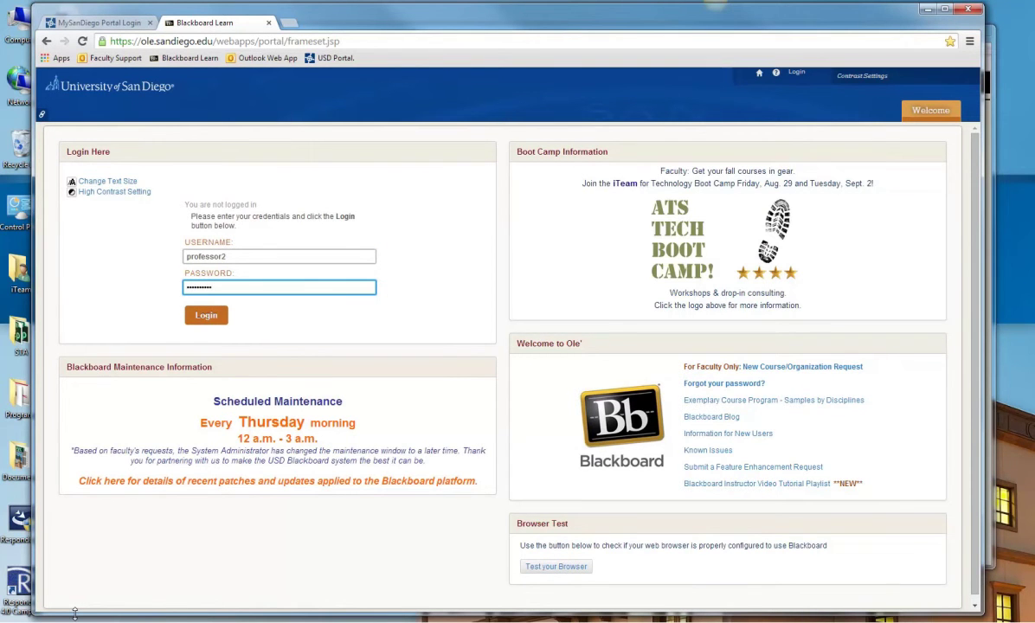
key(Return)
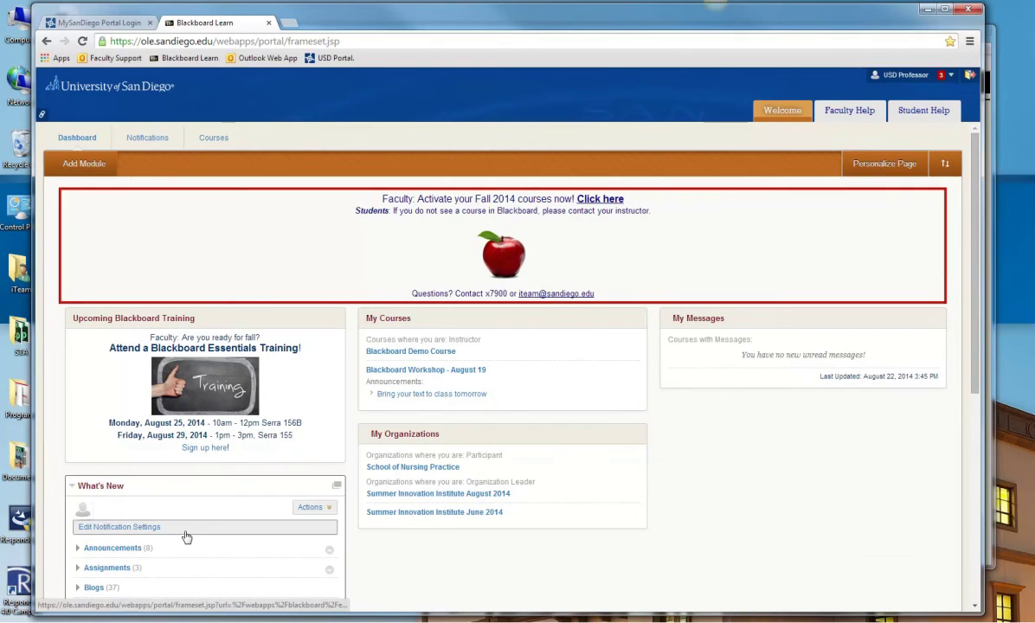
- Open Exam #1 from the Quizzes area of Blackboard Demo Course, begin the test preview and look through its questions
click(413, 353)
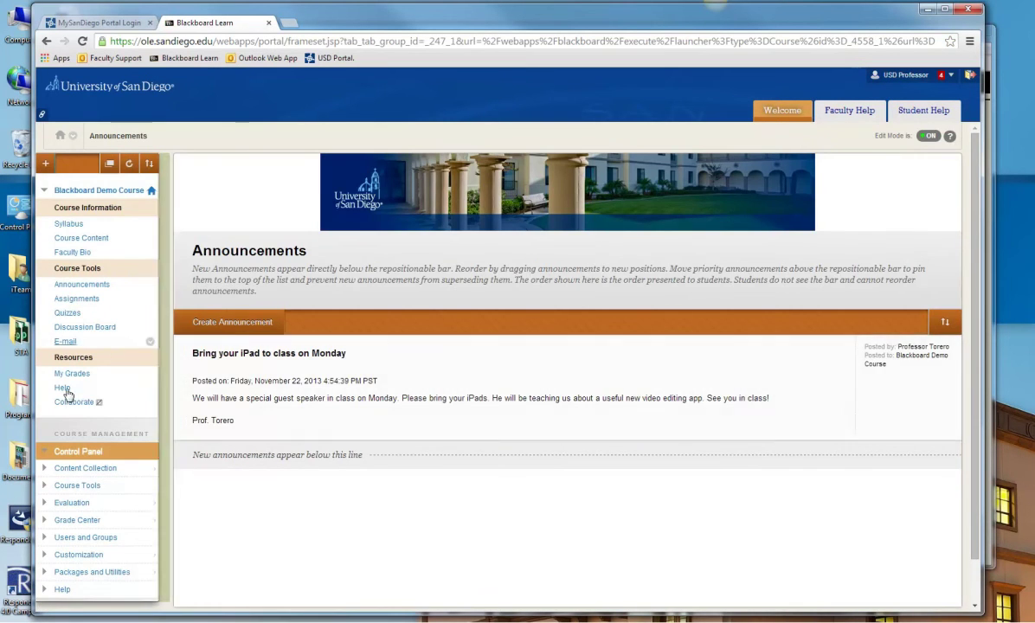
click(68, 313)
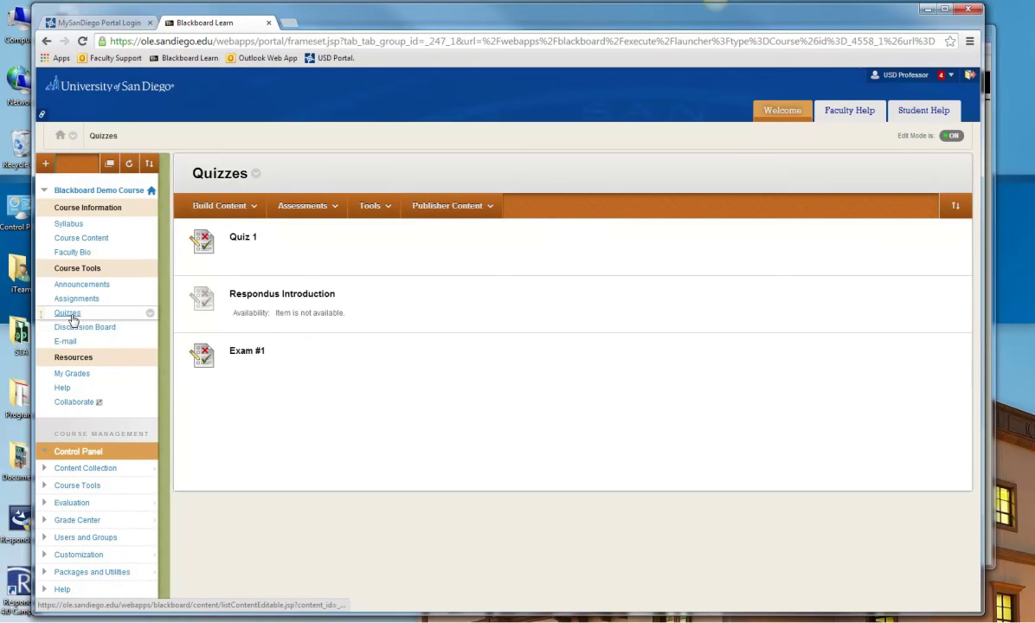
click(247, 351)
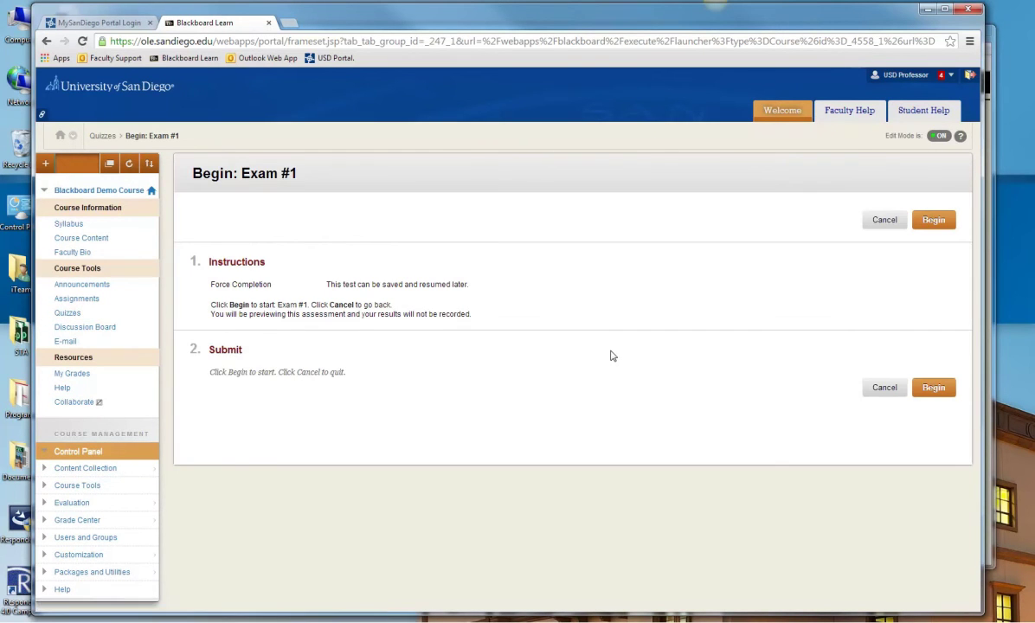
click(931, 220)
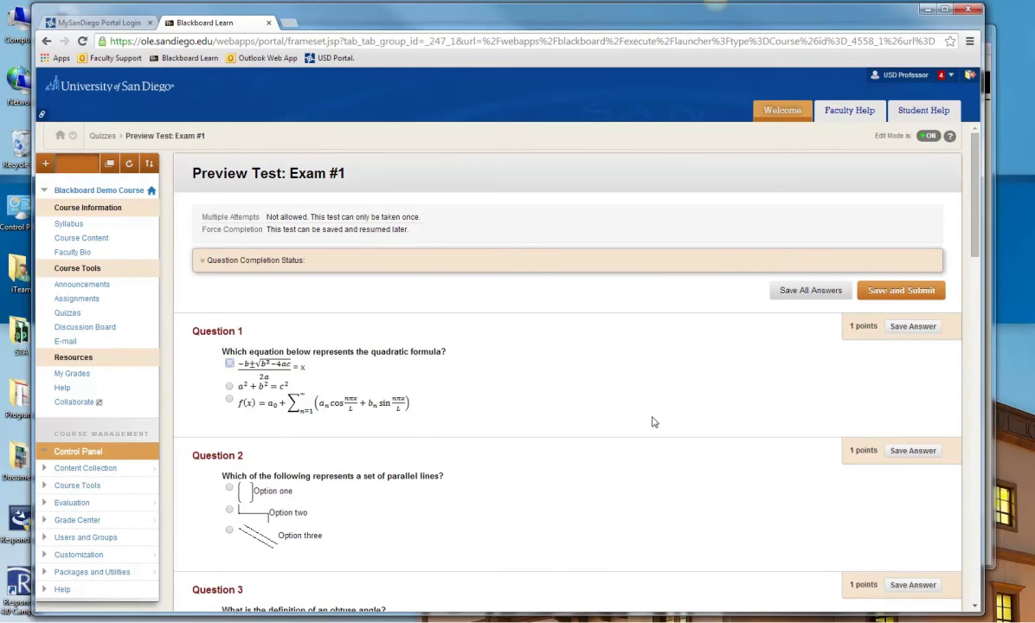
scroll(654, 421, down, 10)
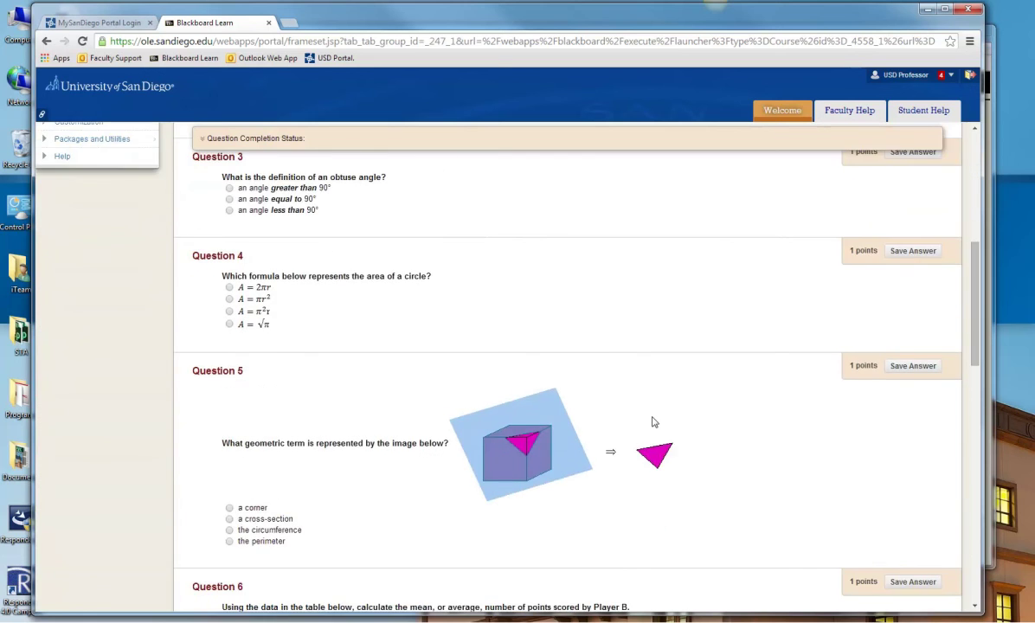
scroll(653, 421, up, 10)
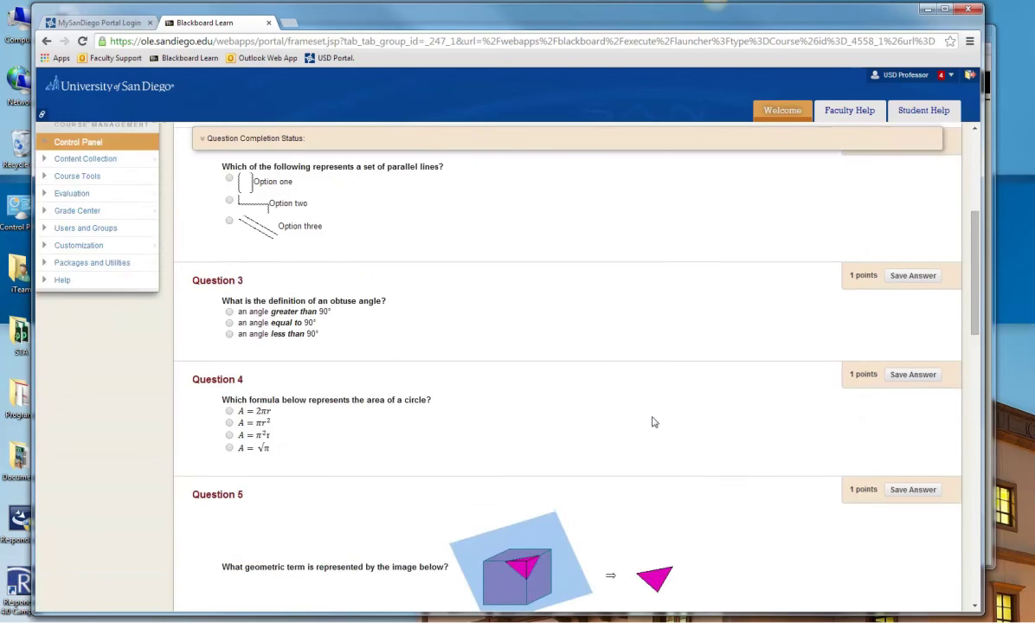